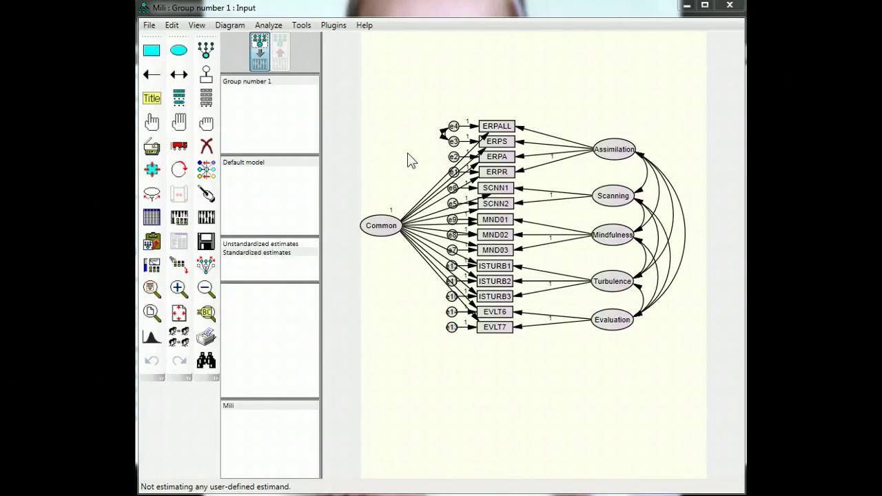
Estimate the model past the warning; the output reports a non-positive definite e3/e4 covariance matrix.
{"action": "left_click", "coordinate": [206, 218]}
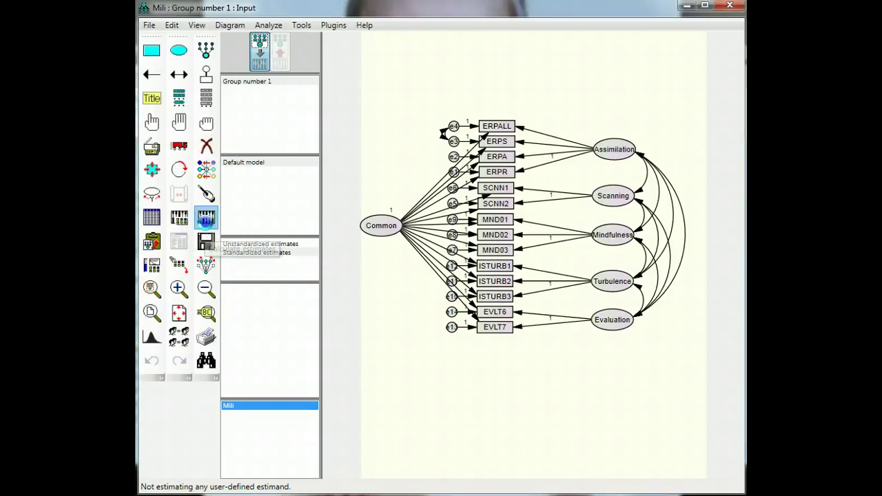
{"action": "left_click", "coordinate": [442, 171]}
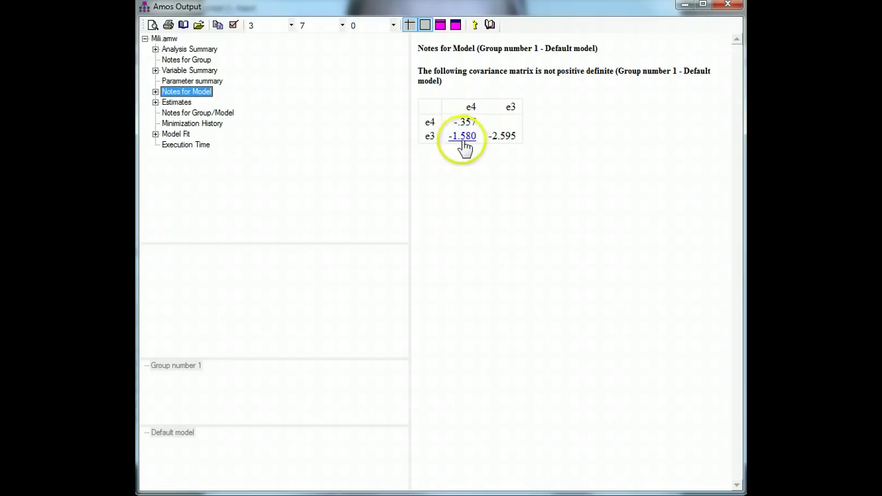
Check the Covariances estimates: e3<->e4 is -1.580 (S.E. 3.179, P .619).
{"action": "left_click", "coordinate": [155, 103]}
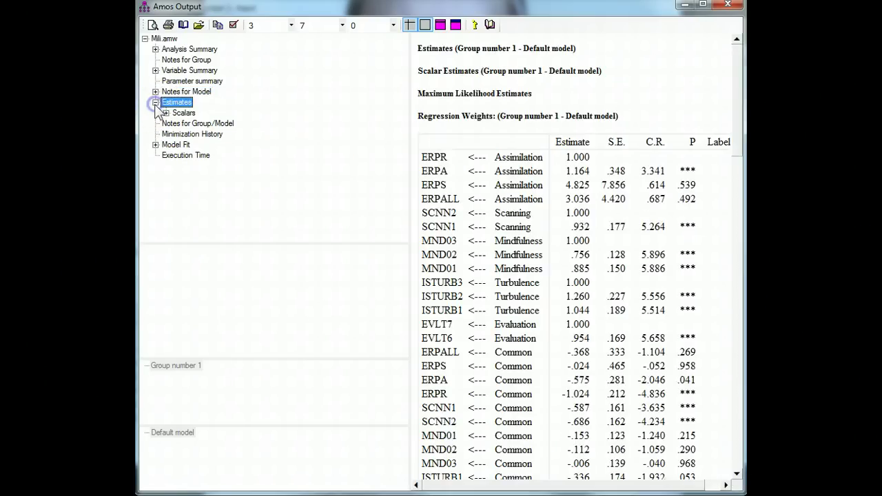
{"action": "left_click", "coordinate": [167, 113]}
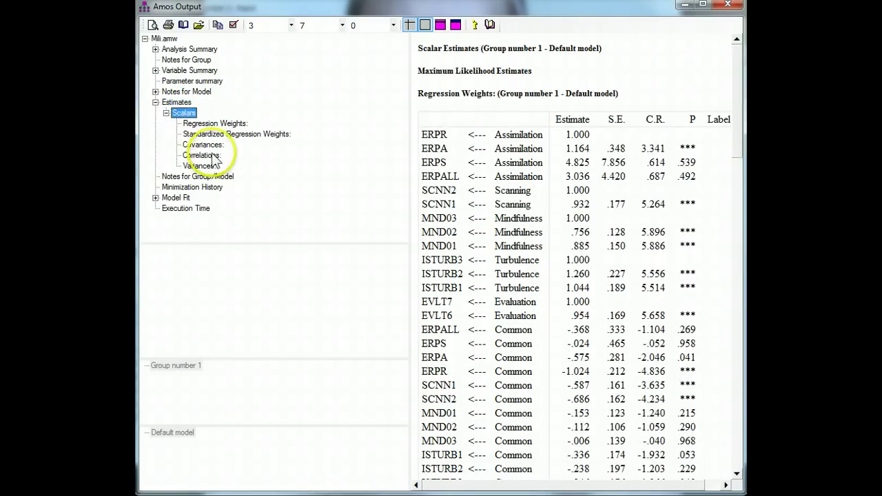
{"action": "left_click", "coordinate": [207, 145]}
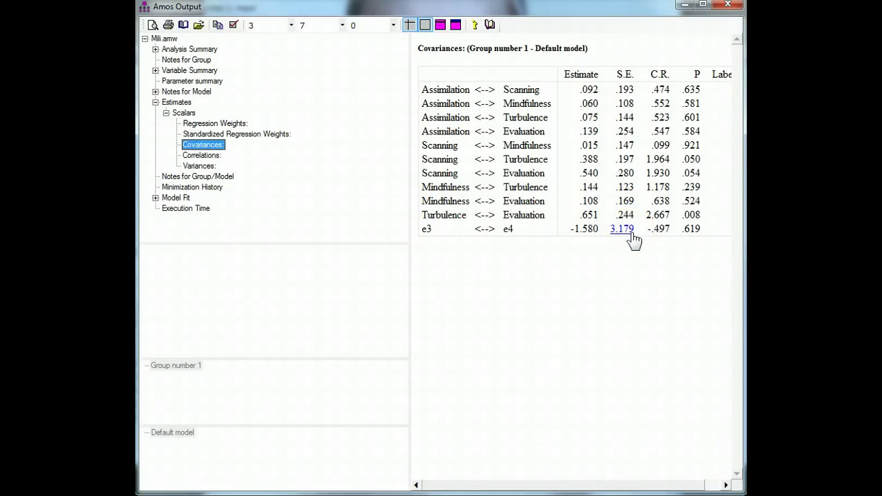
Delete the e4–e3 error covariance and re-estimate, giving chi-square 63.8 with df = 53.
{"action": "left_click", "coordinate": [732, 9]}
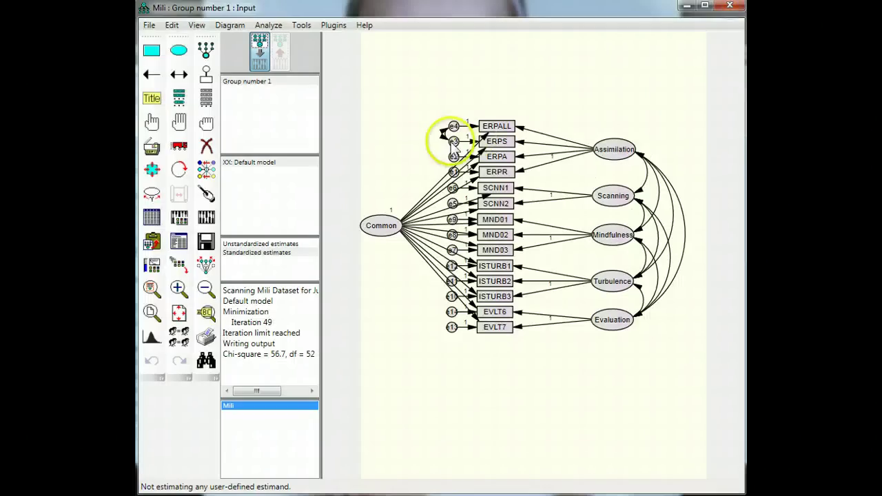
{"action": "left_click", "coordinate": [207, 146]}
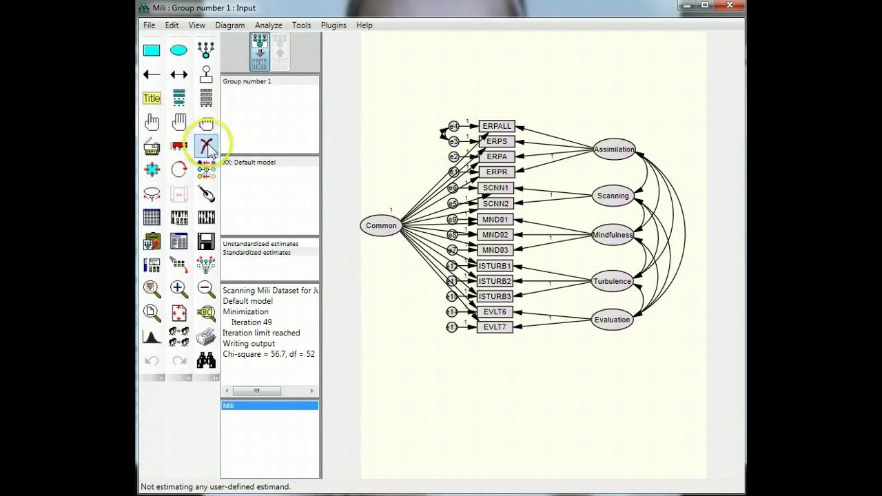
{"action": "left_click", "coordinate": [444, 136]}
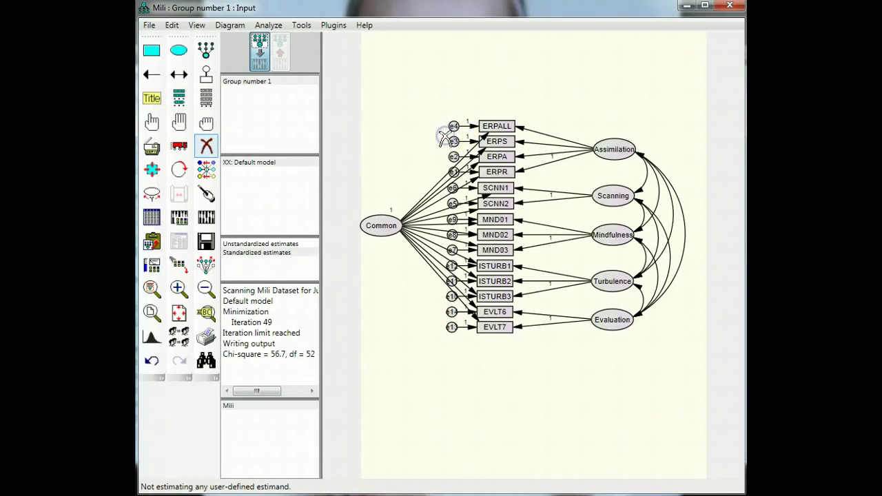
{"action": "left_click", "coordinate": [207, 216]}
{"action": "left_click", "coordinate": [454, 172]}
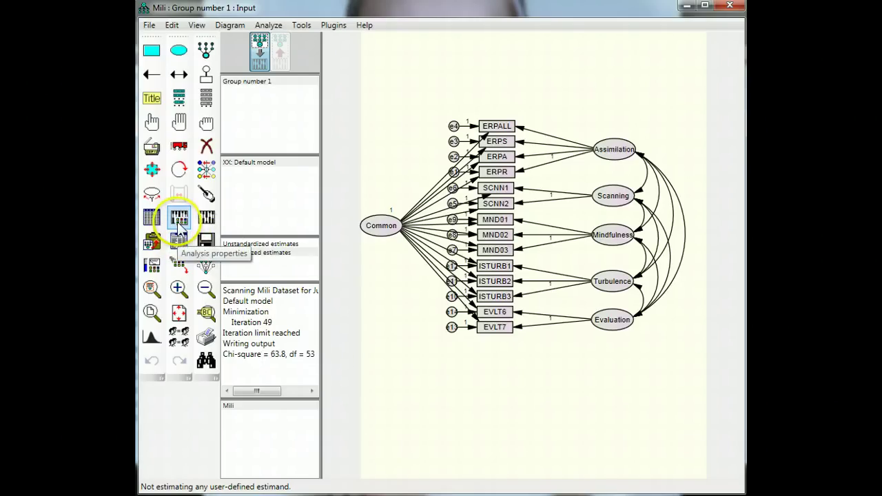
Raise the iteration limit to 500 and re-estimate; it still stops at 499 with chi-square 63.2.
{"action": "left_click", "coordinate": [178, 219]}
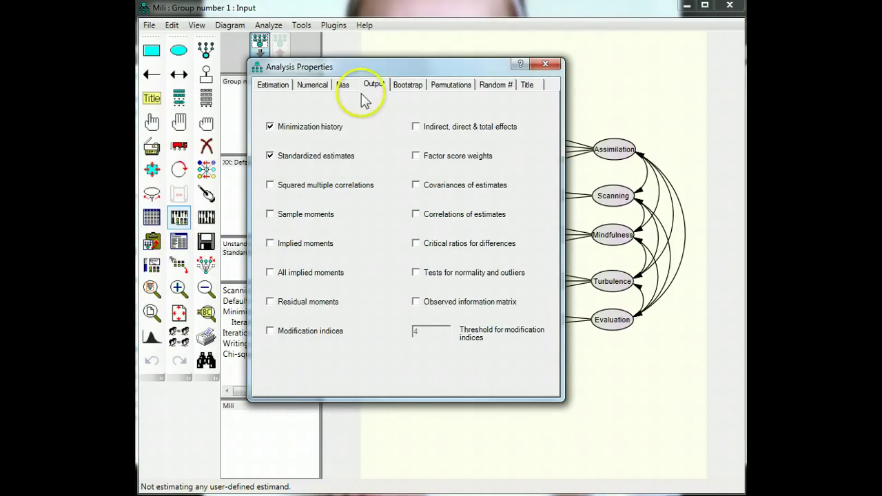
{"action": "left_click", "coordinate": [313, 85]}
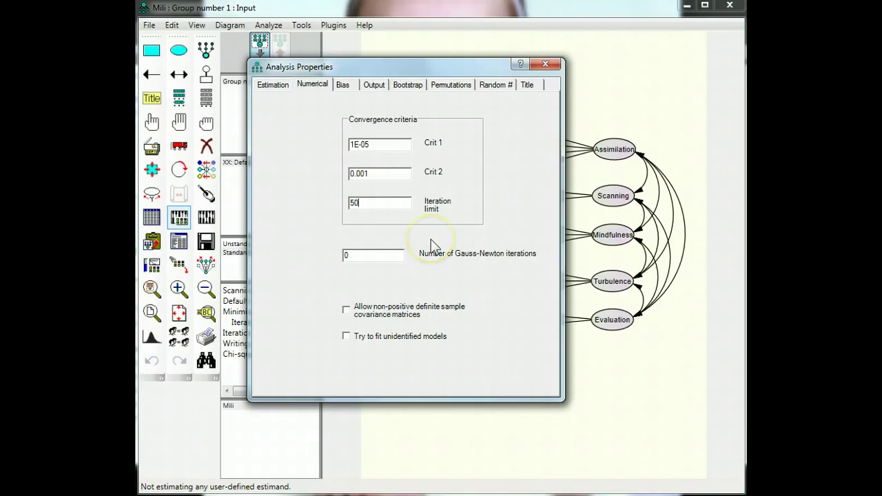
{"action": "type", "text": "0"}
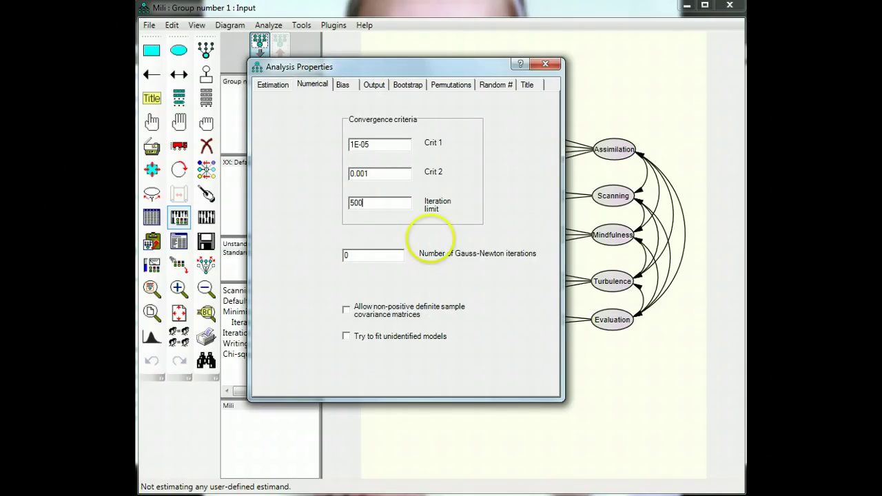
{"action": "left_click", "coordinate": [544, 64]}
{"action": "left_click", "coordinate": [215, 216]}
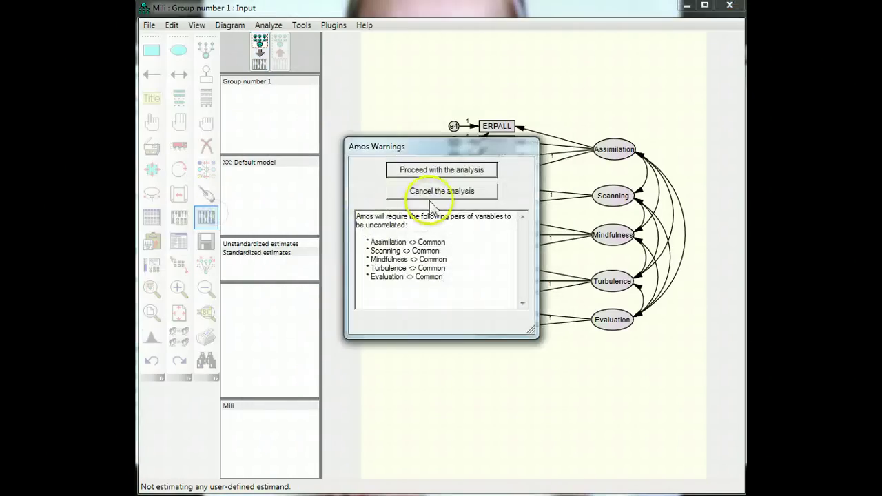
{"action": "left_click", "coordinate": [387, 172]}
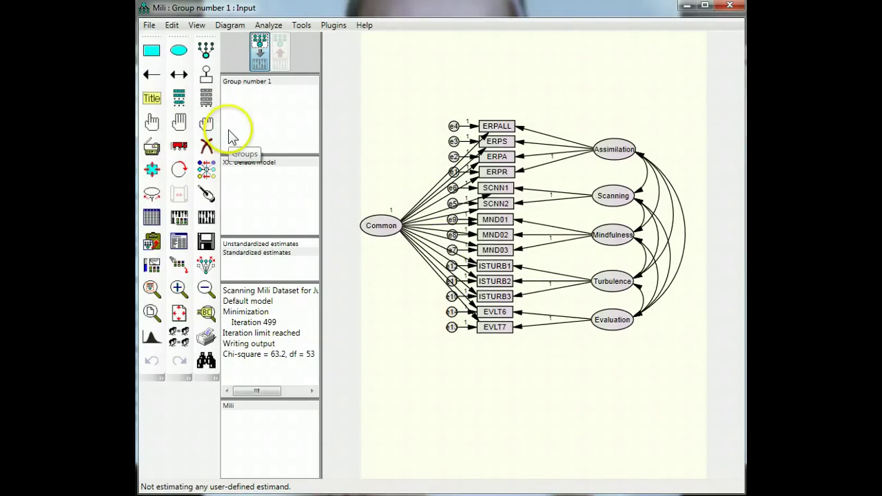
Redraw the e3–e4 covariance and re-estimate, converging at iteration 180 (chi-square 56.6, df = 52).
{"action": "left_click", "coordinate": [180, 78]}
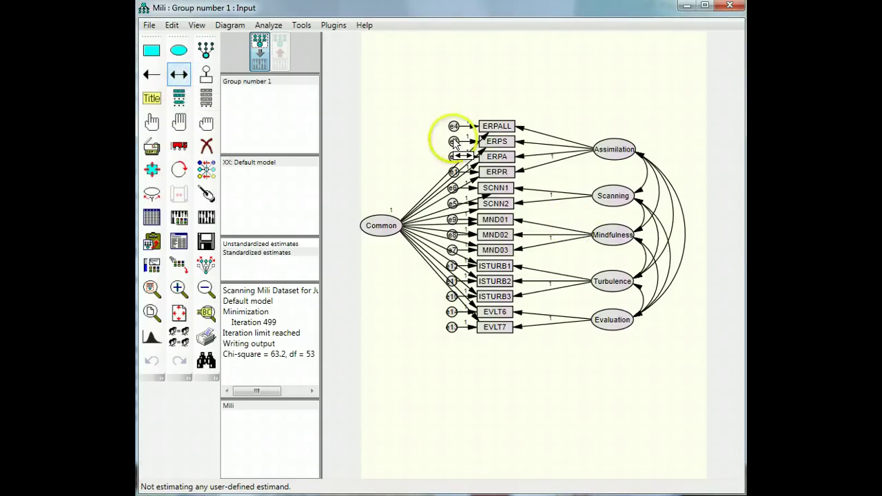
{"action": "left_click", "coordinate": [206, 215]}
{"action": "left_click", "coordinate": [448, 171]}
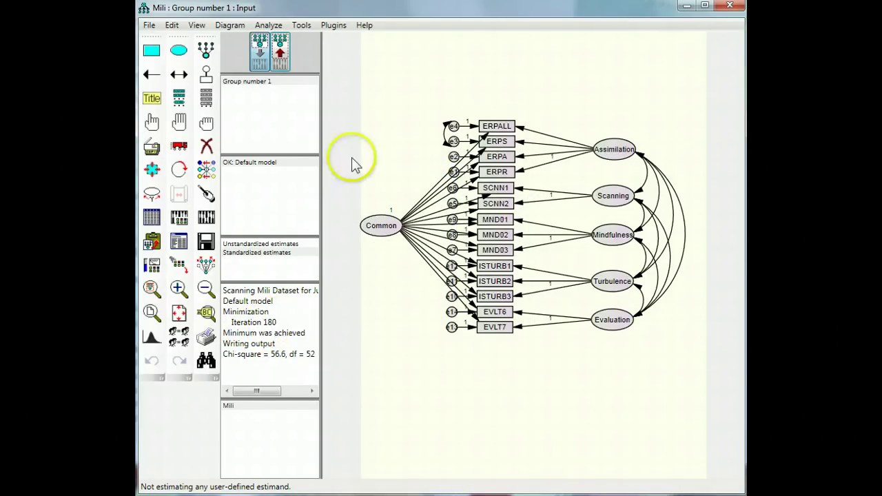
Show standardized estimates on the diagram: Assimilation loads 1.40 on ERPALL and 2.36 on ERPS.
{"action": "left_click", "coordinate": [280, 55]}
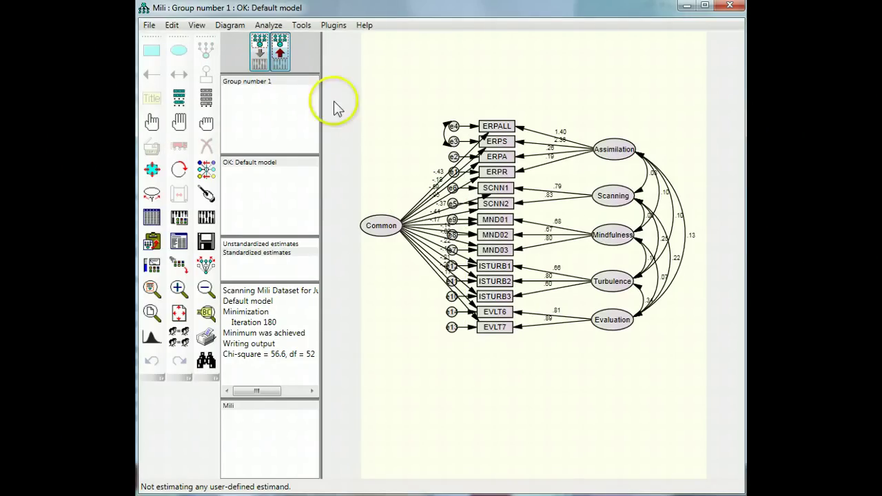
{"action": "scroll", "coordinate": [558, 148], "scroll_direction": "up", "scroll_amount": 2}
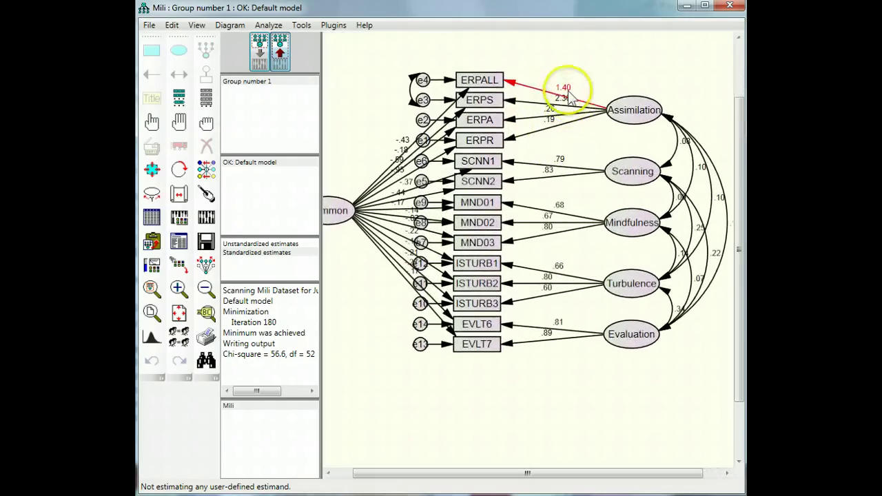
{"action": "left_click", "coordinate": [272, 253]}
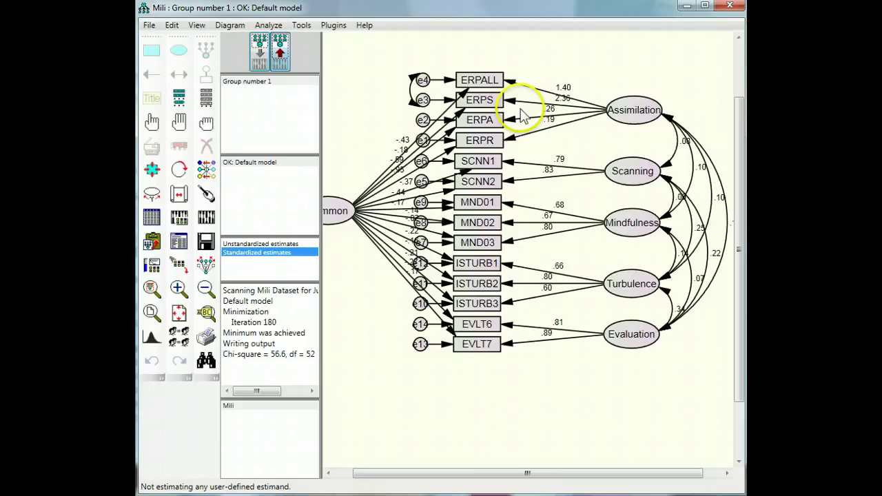
{"action": "scroll", "coordinate": [523, 204], "scroll_direction": "down", "scroll_amount": 2}
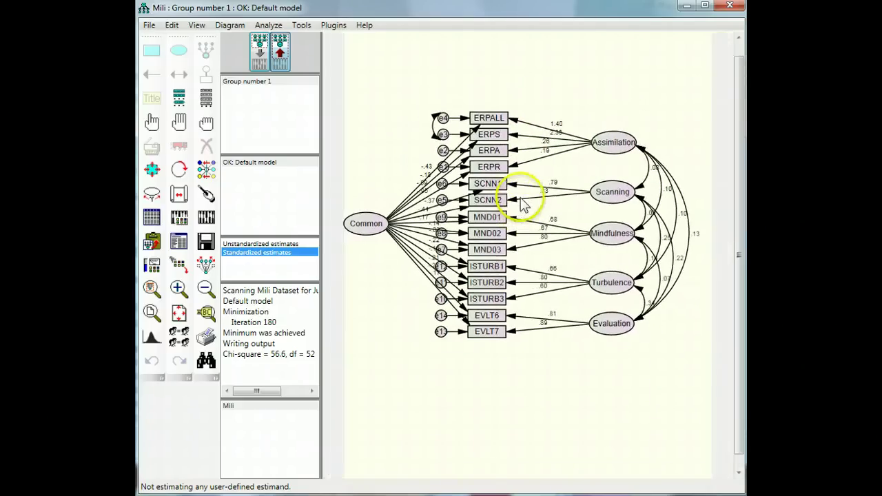
{"action": "scroll", "coordinate": [524, 204], "scroll_direction": "up", "scroll_amount": 1}
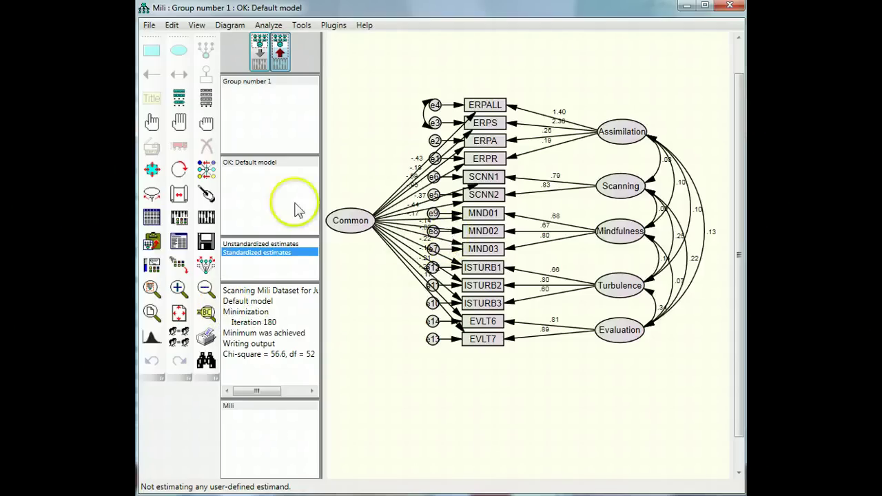
Delete the e4–e3 covariance again and re-estimate the model.
{"action": "left_click", "coordinate": [268, 60]}
{"action": "left_click", "coordinate": [206, 145]}
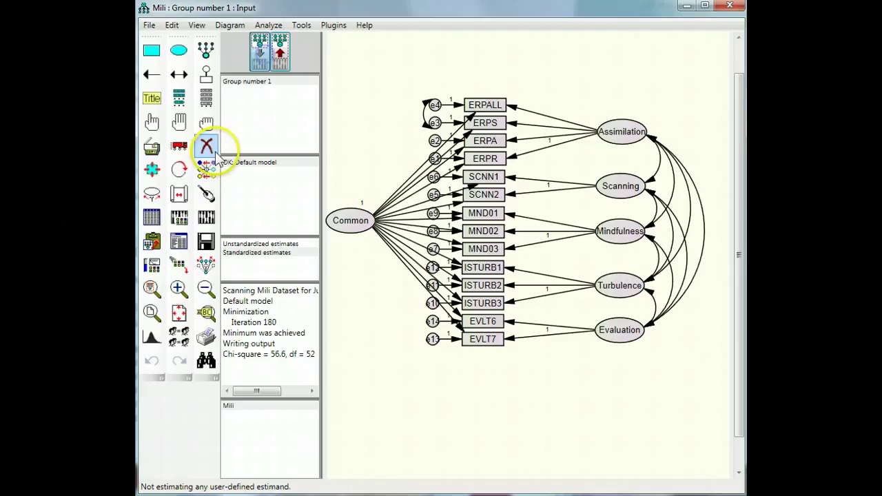
{"action": "left_click", "coordinate": [425, 105]}
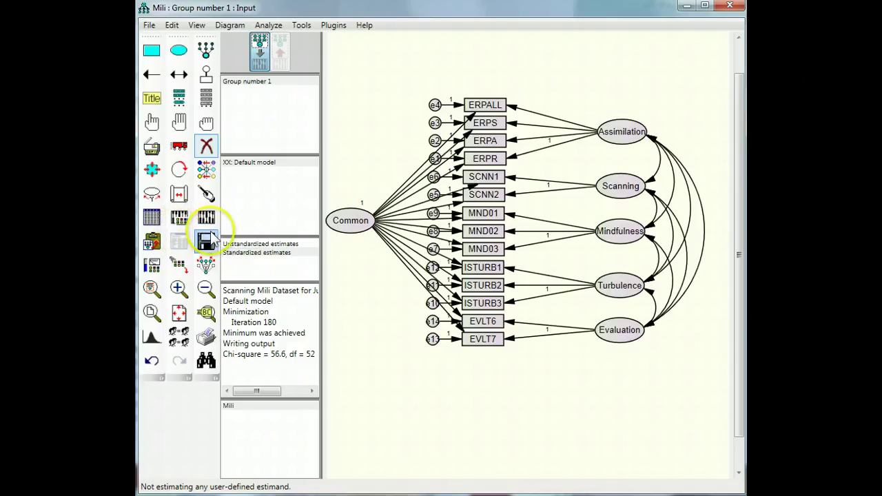
{"action": "left_click", "coordinate": [206, 219]}
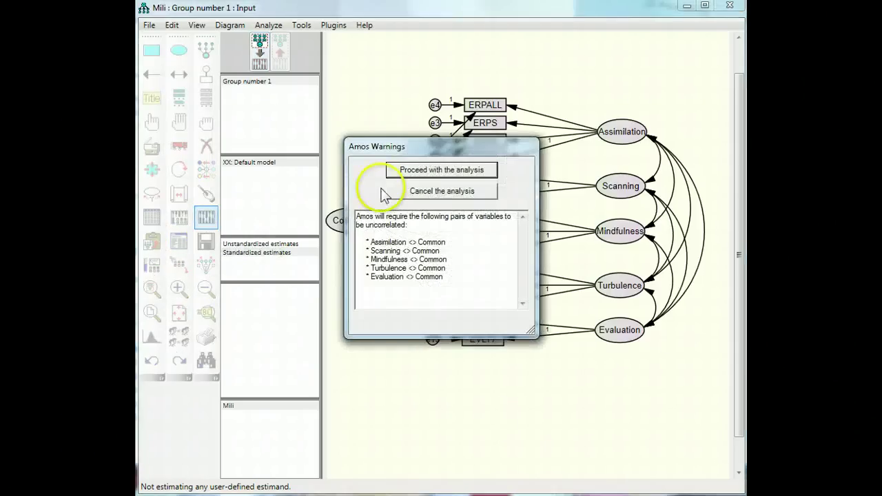
{"action": "left_click", "coordinate": [431, 171]}
Compare the output's Notes for Model (e3 variance -.041) with the path diagram.
{"action": "left_click", "coordinate": [179, 242]}
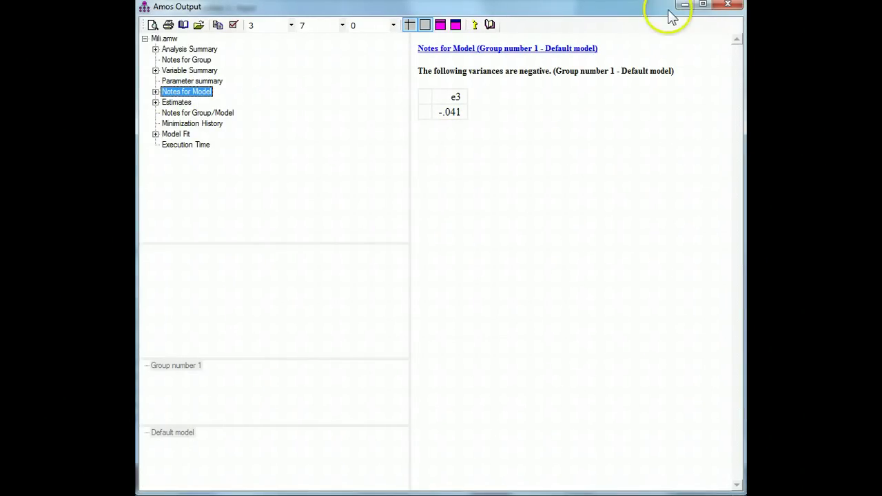
{"action": "left_click_drag", "start_coordinate": [668, 10], "coordinate": [694, 250]}
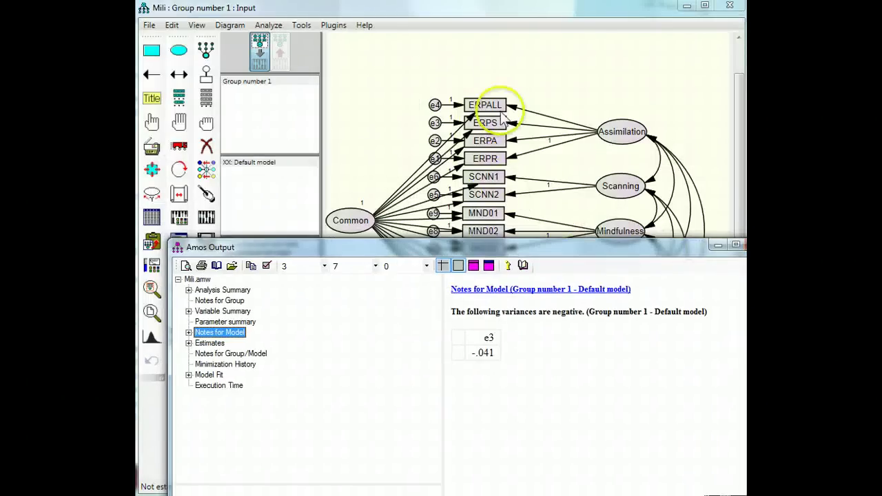
{"action": "left_click_drag", "start_coordinate": [556, 254], "coordinate": [525, 12]}
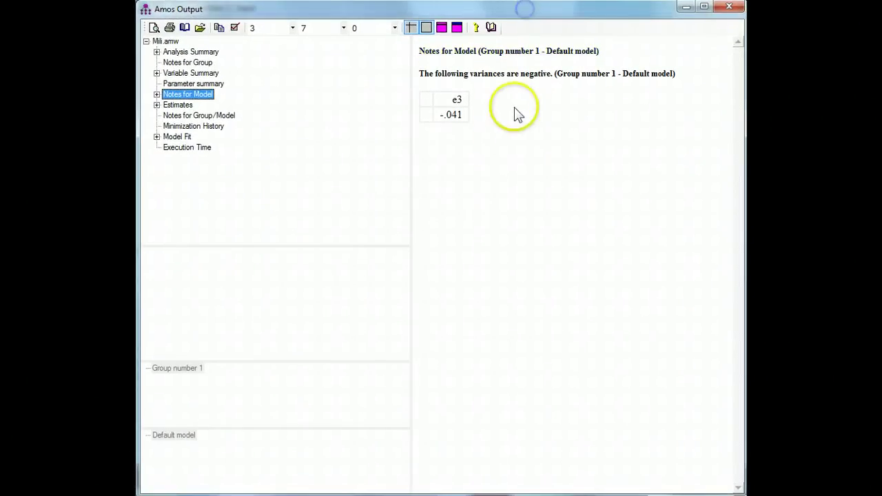
{"action": "double_click", "coordinate": [430, 8]}
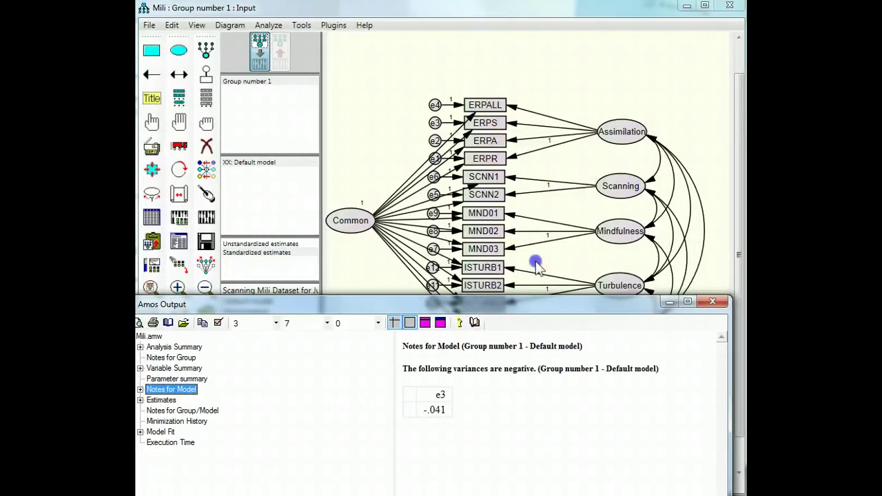
{"action": "left_click_drag", "start_coordinate": [535, 304], "coordinate": [542, 18]}
Compare standardized Assimilation loadings: ERPR .002, ERPA -.383, ERPS -.773, ERPALL -.286.
{"action": "left_click", "coordinate": [176, 105]}
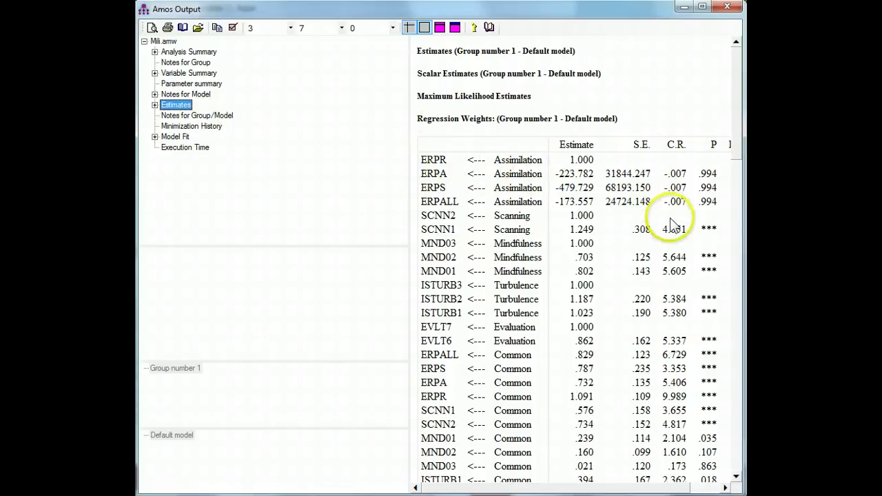
{"action": "left_click_drag", "start_coordinate": [738, 128], "coordinate": [724, 250]}
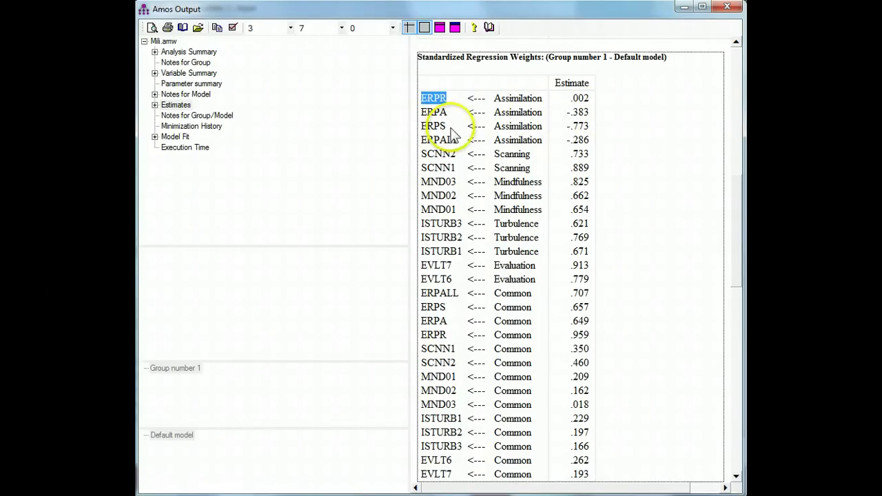
{"action": "double_click", "coordinate": [426, 127]}
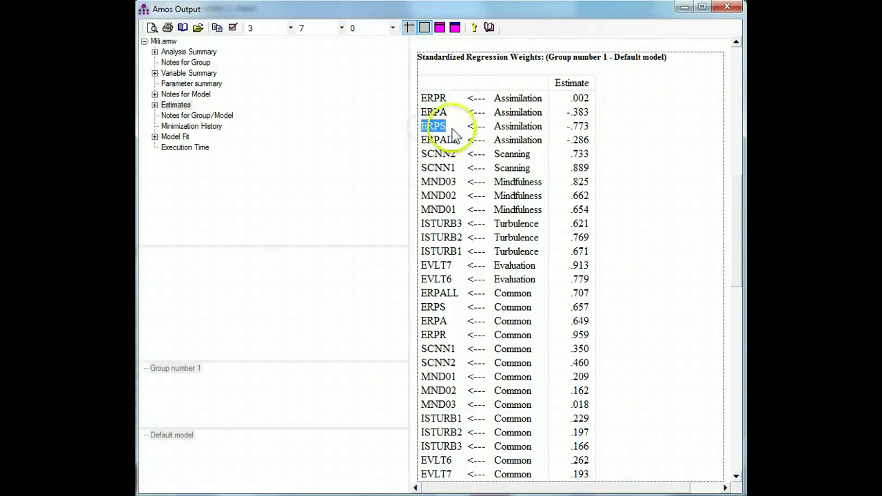
{"action": "left_click", "coordinate": [200, 95]}
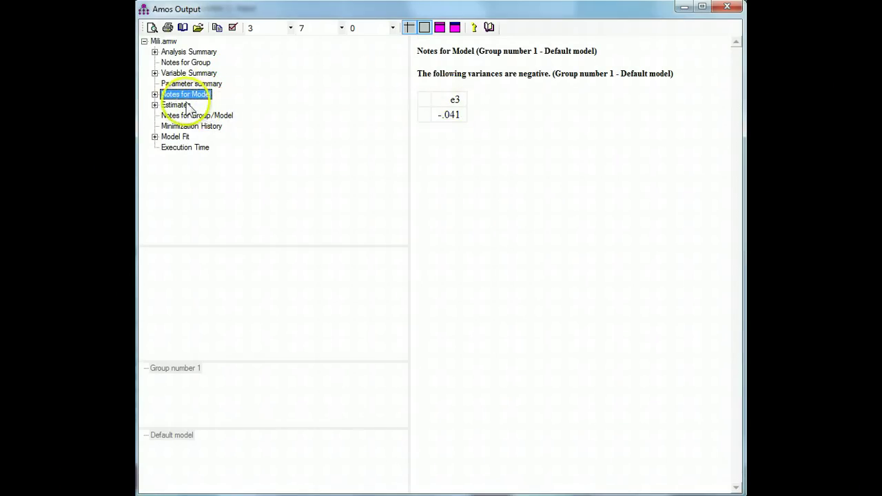
{"action": "left_click", "coordinate": [192, 106]}
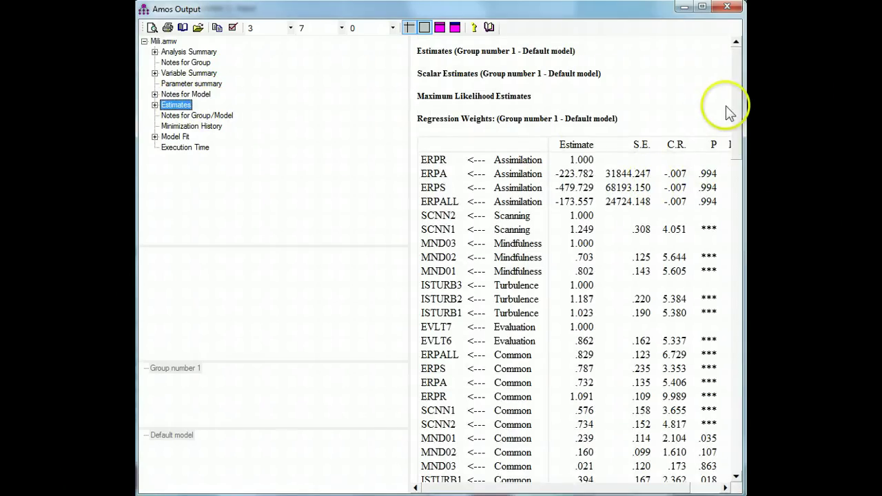
{"action": "left_click_drag", "start_coordinate": [735, 110], "coordinate": [723, 220]}
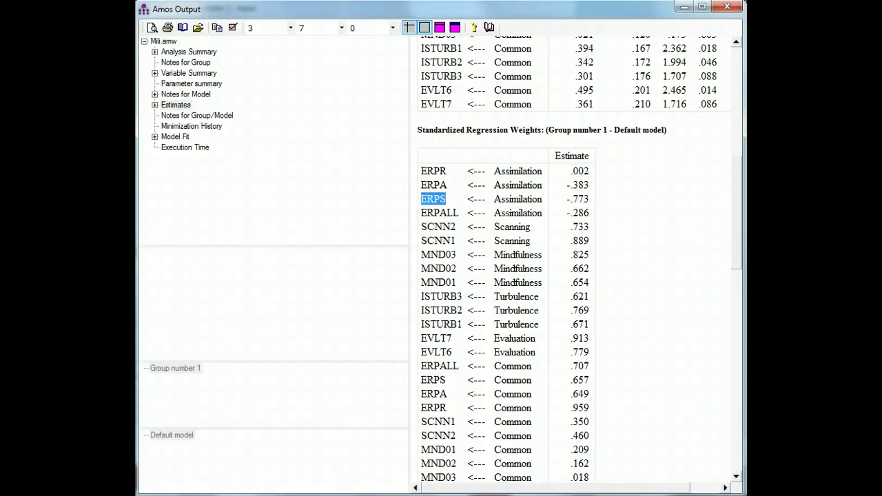
Erase the ERPR indicator box and its e1 error circle from the diagram.
{"action": "left_click", "coordinate": [731, 8]}
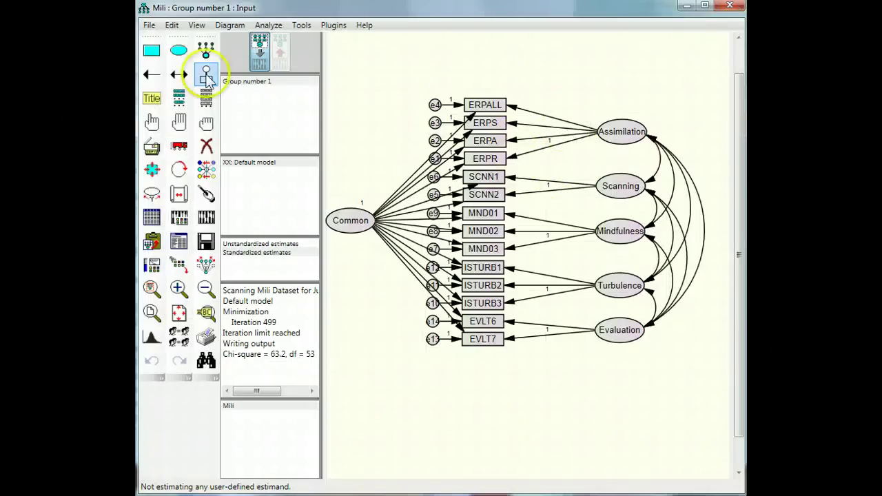
{"action": "left_click", "coordinate": [209, 148]}
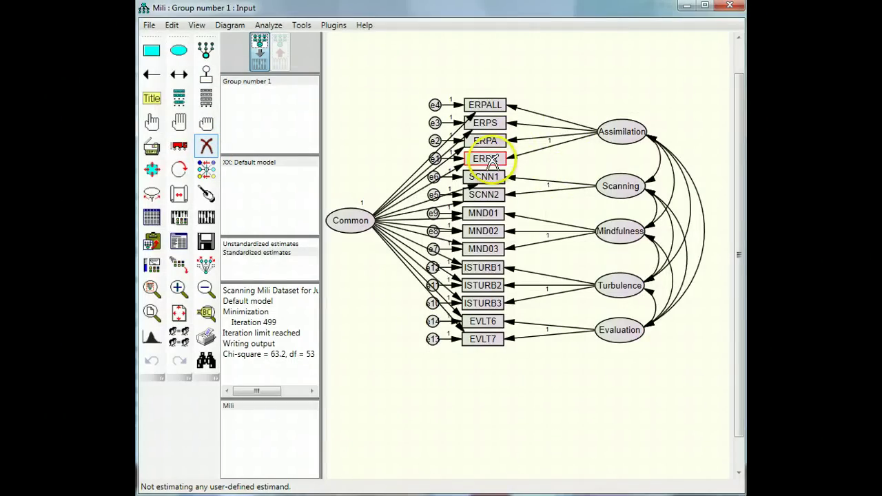
{"action": "left_click", "coordinate": [486, 158]}
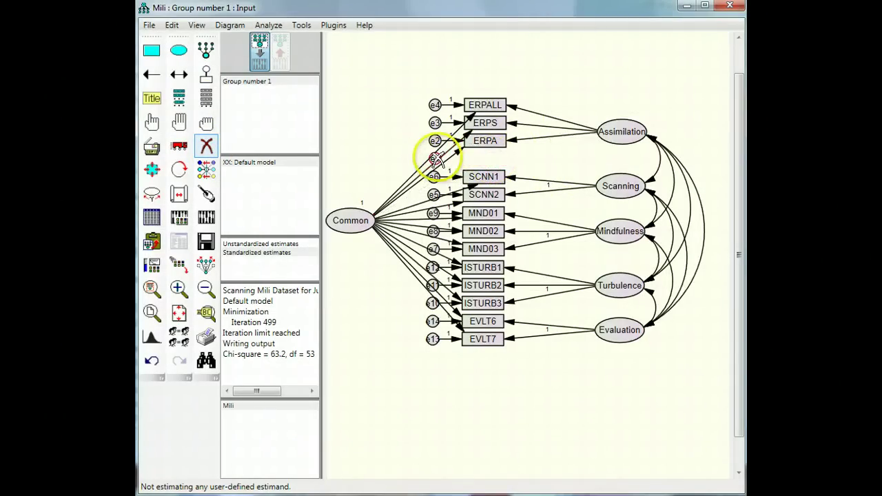
{"action": "left_click", "coordinate": [437, 159]}
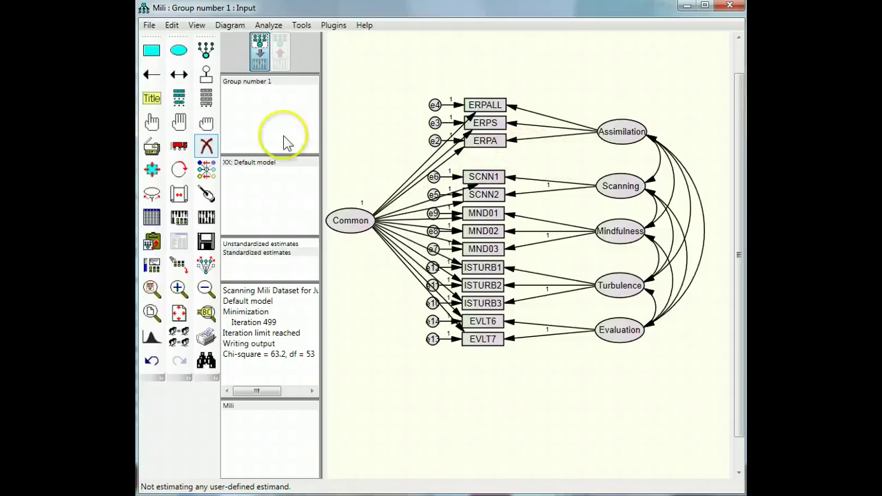
{"action": "left_click", "coordinate": [207, 146]}
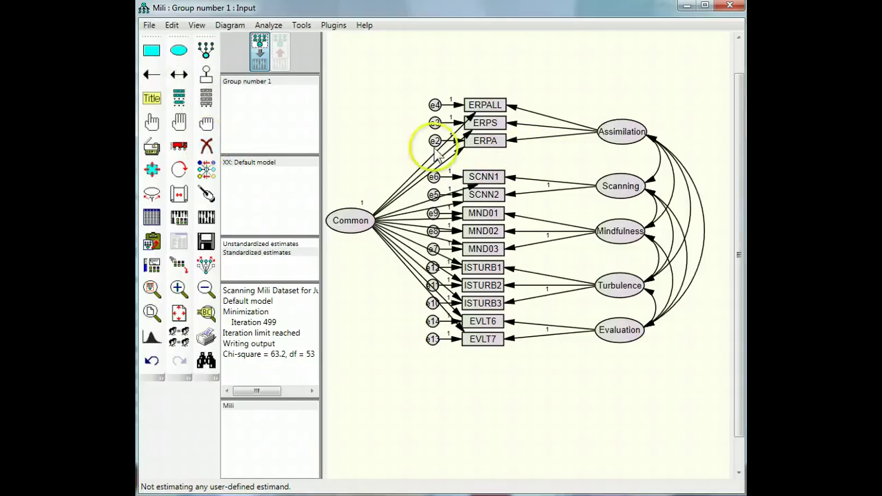
Fix the Assimilation→ERPA regression weight to 1 in Object Properties.
{"action": "double_click", "coordinate": [515, 141]}
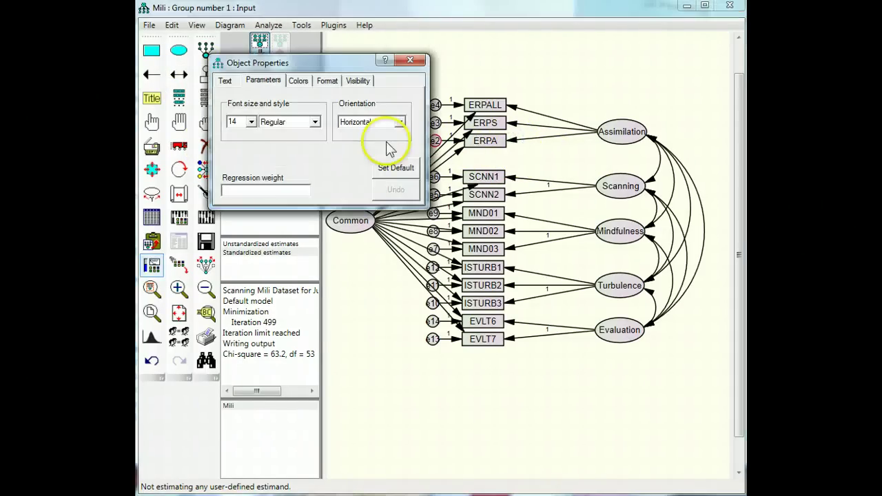
{"action": "type", "text": "1"}
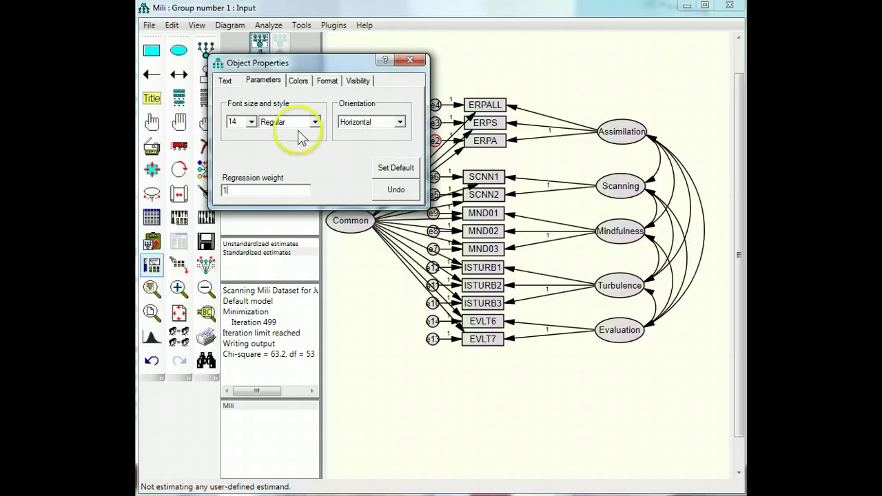
{"action": "left_click", "coordinate": [422, 62]}
Re-estimate the model despite the warning, confirming convergence with chi-square 42.879, df 42, in the text output.
{"action": "left_click", "coordinate": [207, 217]}
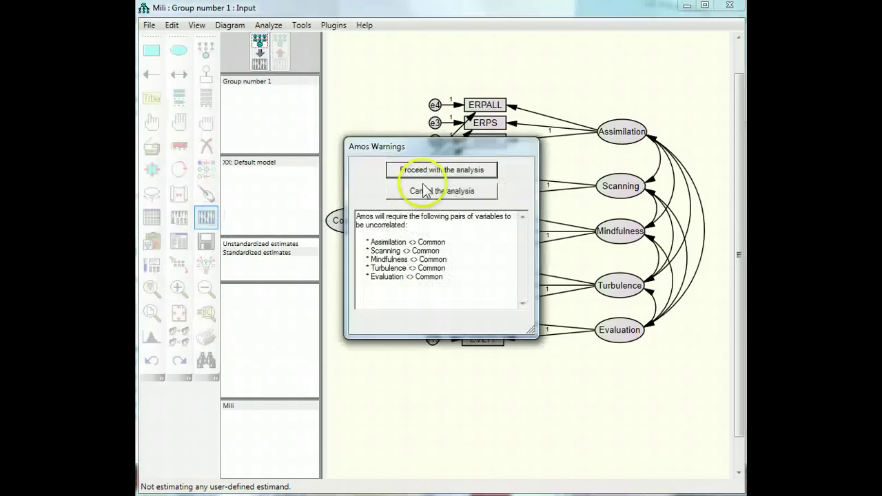
{"action": "left_click", "coordinate": [454, 171]}
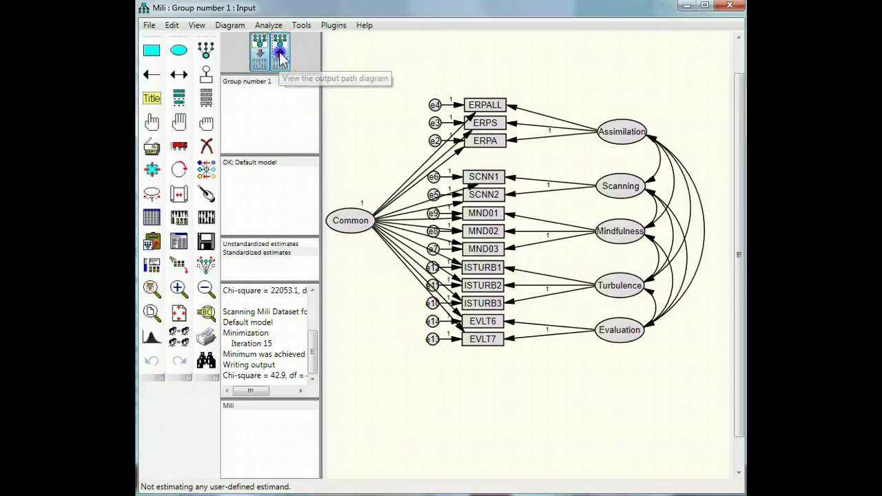
{"action": "left_click", "coordinate": [281, 59]}
{"action": "scroll", "coordinate": [558, 138], "scroll_direction": "up", "scroll_amount": 2}
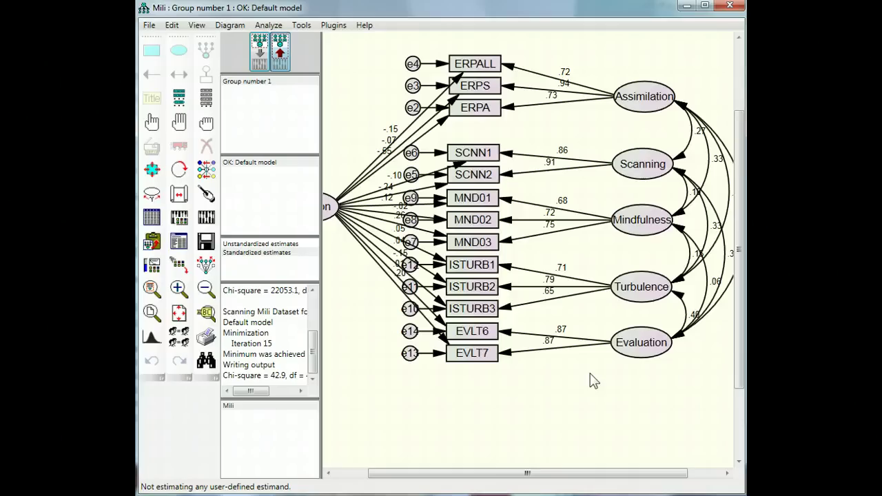
{"action": "scroll", "coordinate": [574, 295], "scroll_direction": "up", "scroll_amount": 1}
{"action": "scroll", "coordinate": [583, 295], "scroll_direction": "down", "scroll_amount": 2}
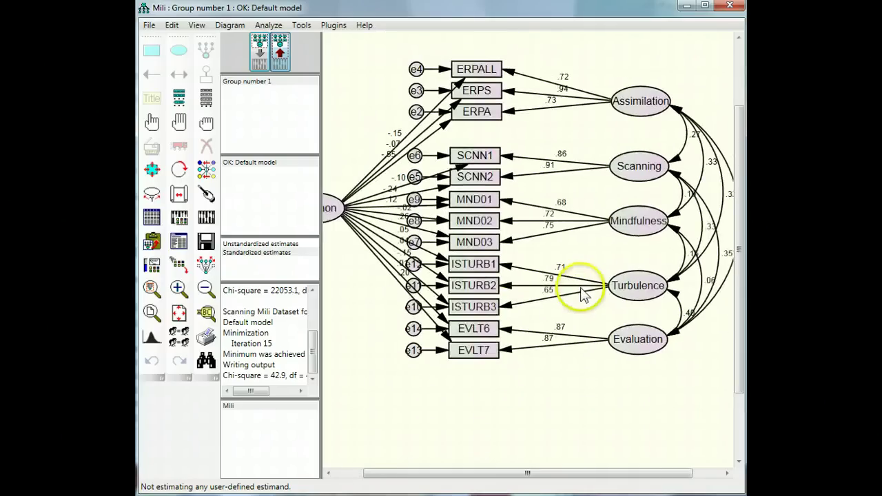
{"action": "scroll", "coordinate": [581, 289], "scroll_direction": "down", "scroll_amount": 1}
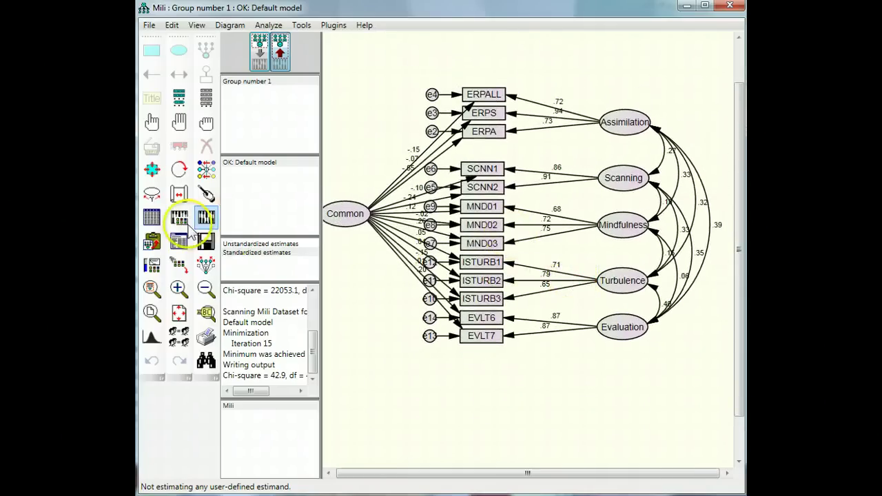
{"action": "left_click", "coordinate": [184, 244]}
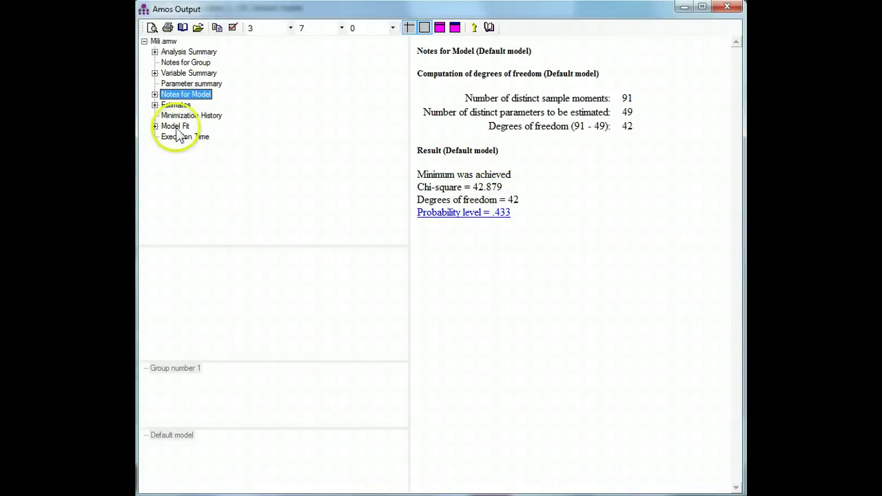
Review the Estimates tables: ERPA fixed at 1.000 on Assimilation, ERPS at 1.361, ERPA on Common -.619.
{"action": "left_click", "coordinate": [176, 105]}
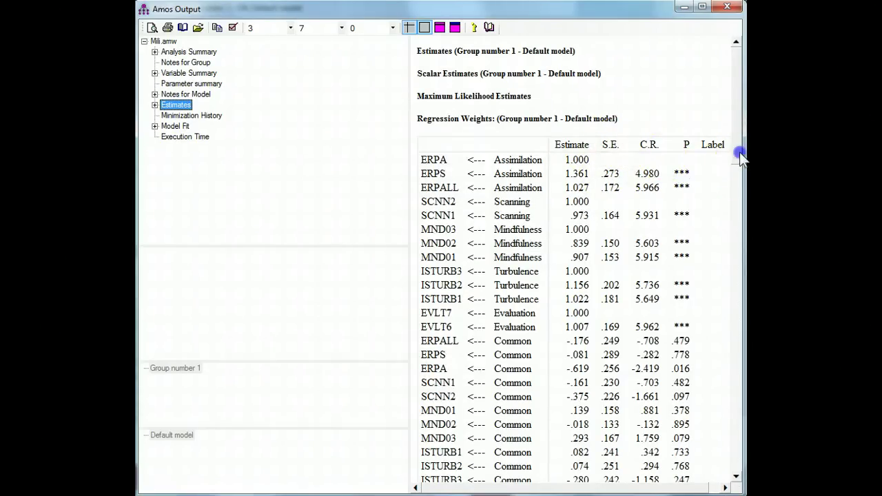
{"action": "left_click_drag", "start_coordinate": [740, 157], "coordinate": [737, 184]}
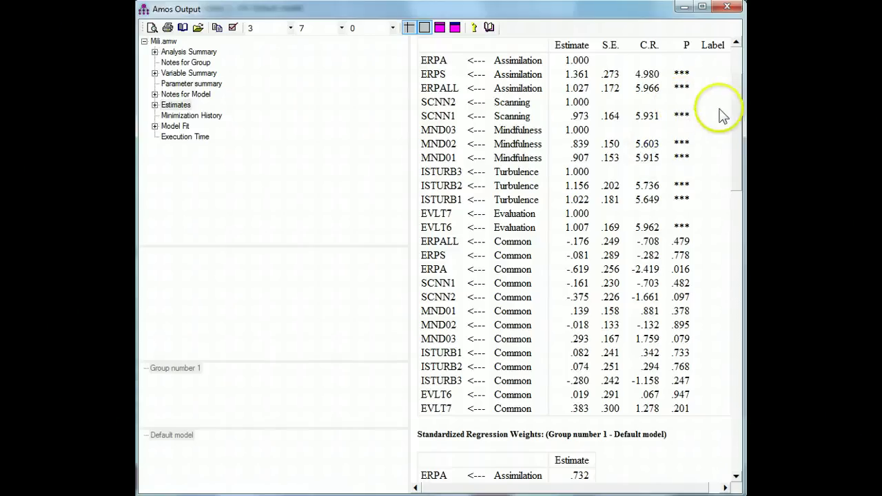
{"action": "left_click_drag", "start_coordinate": [735, 112], "coordinate": [737, 72]}
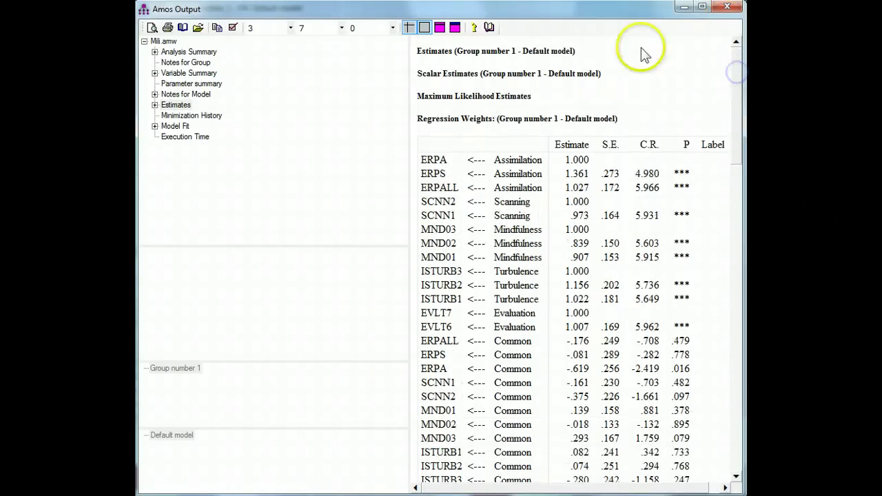